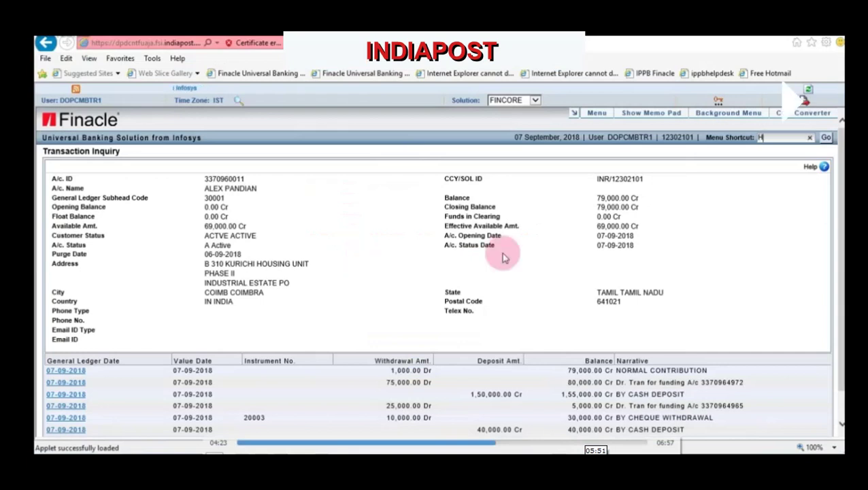
# - Enter HALM in the Menu Shortcut box to reach lien maintenance
pyautogui.write('H')
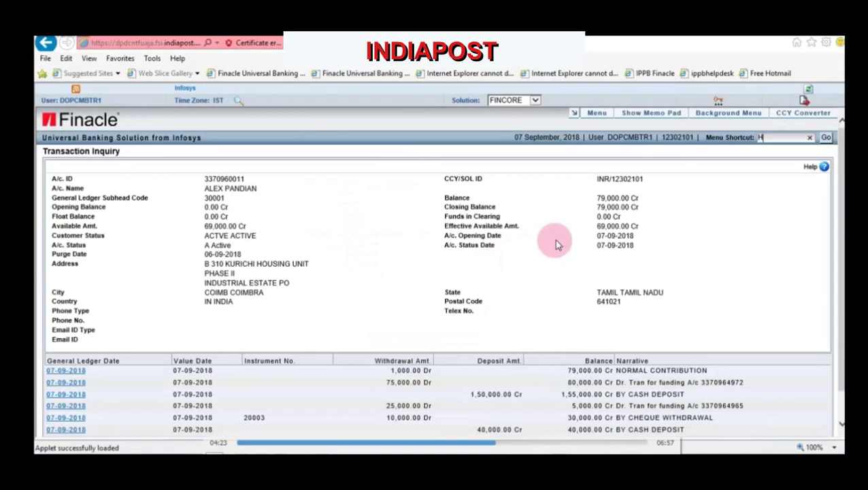
pyautogui.write('ALM')
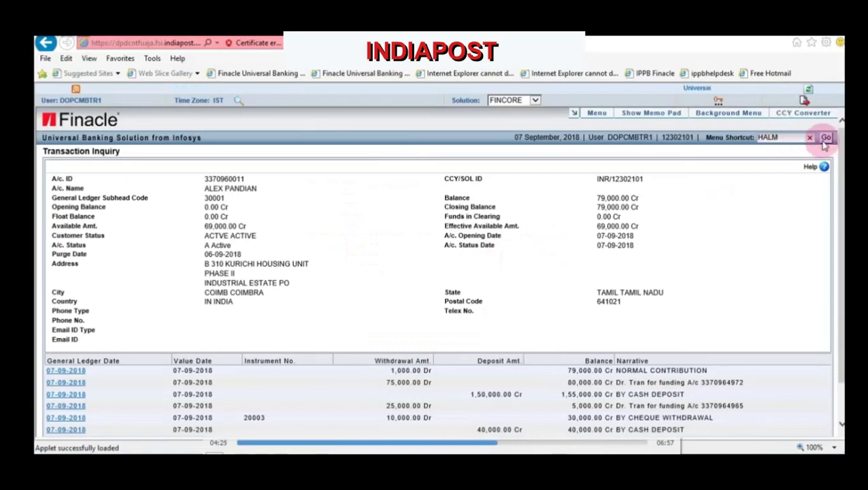
# - Open HALM in M - Modify mode for the account, User Defined module, and load its lien
pyautogui.click(825, 138)
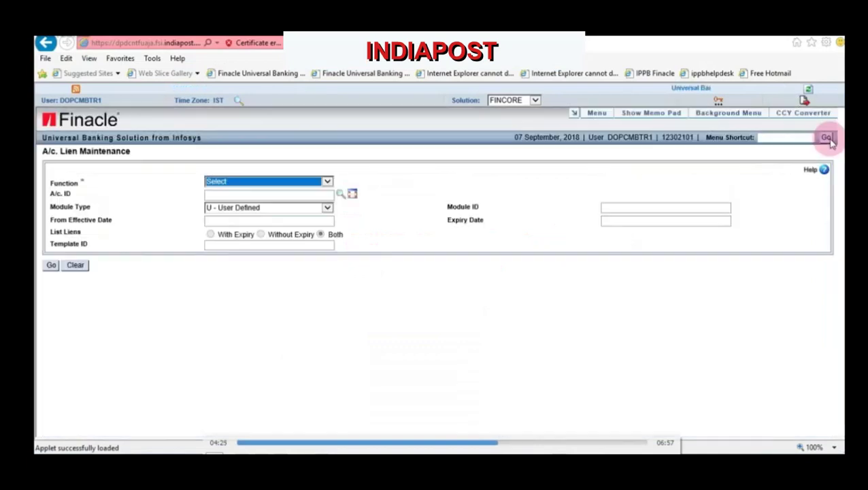
pyautogui.click(220, 183)
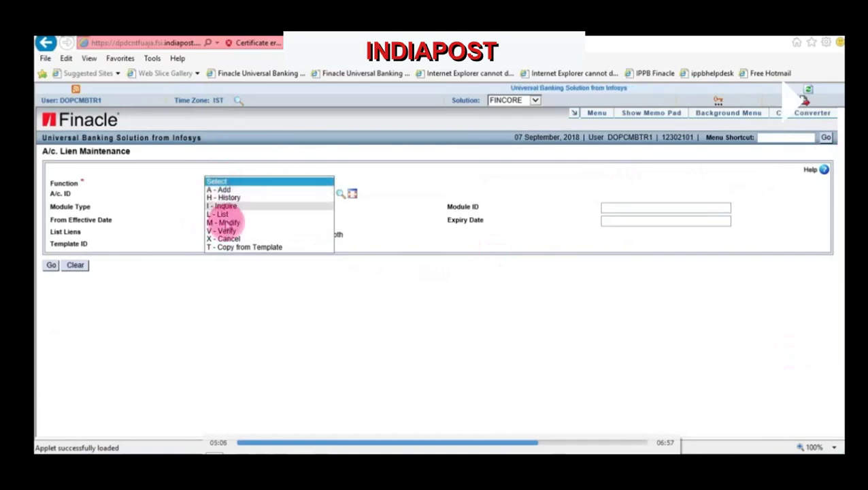
pyautogui.click(225, 197)
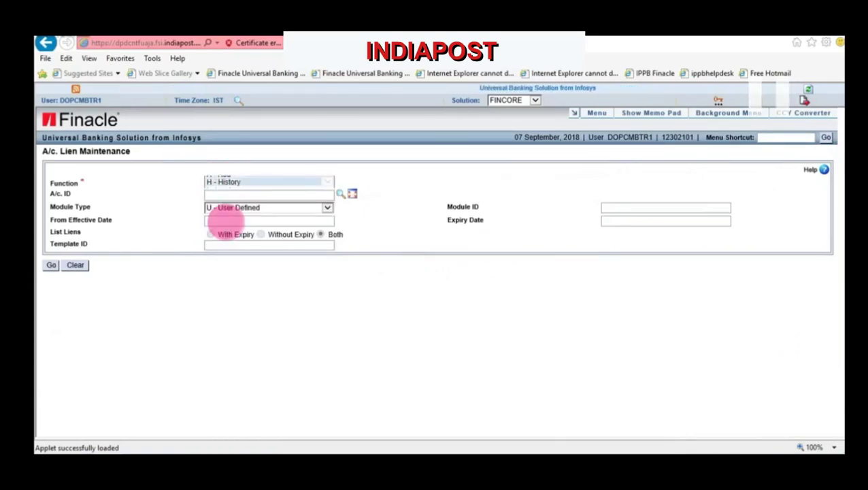
pyautogui.press('m')
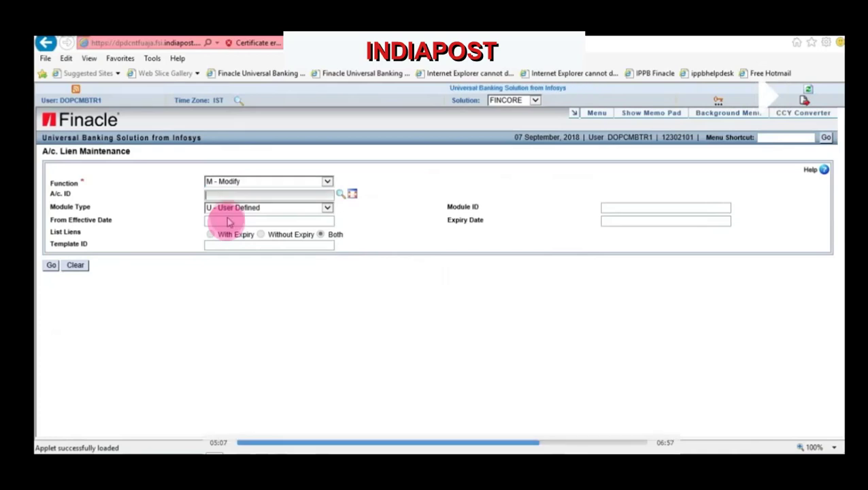
pyautogui.click(218, 194)
pyautogui.hotkey('ctrl', 'v')
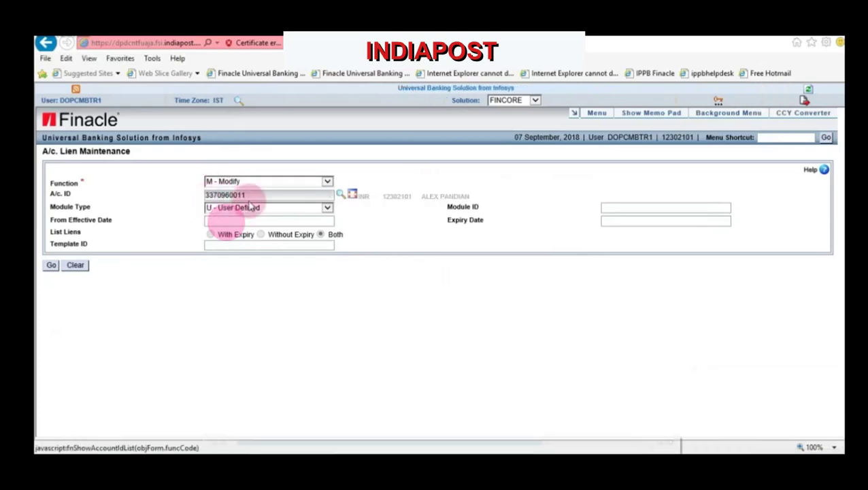
pyautogui.click(52, 265)
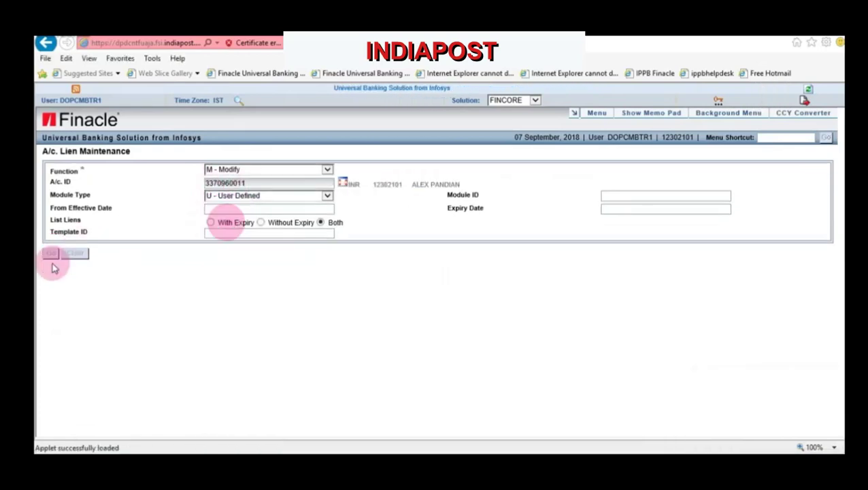
# - Change the new lien amount from 10,000.00 to 0 and submit the modification
pyautogui.doubleClick(290, 334)
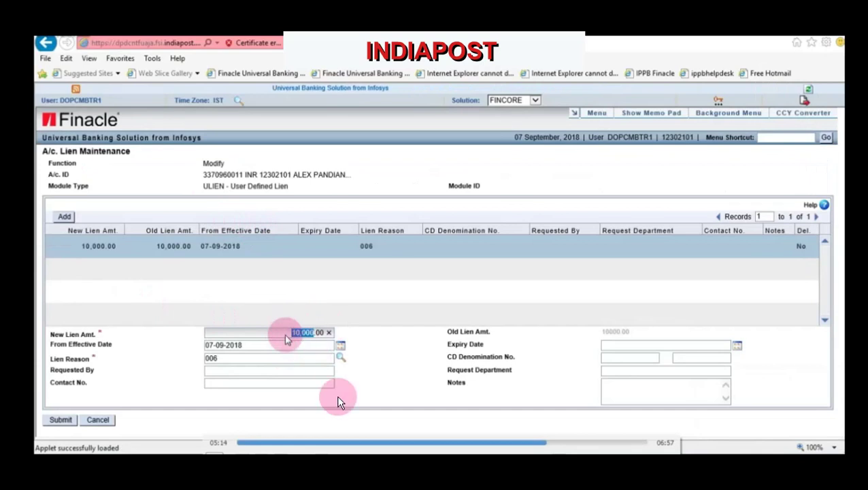
pyautogui.press('BackSpace')
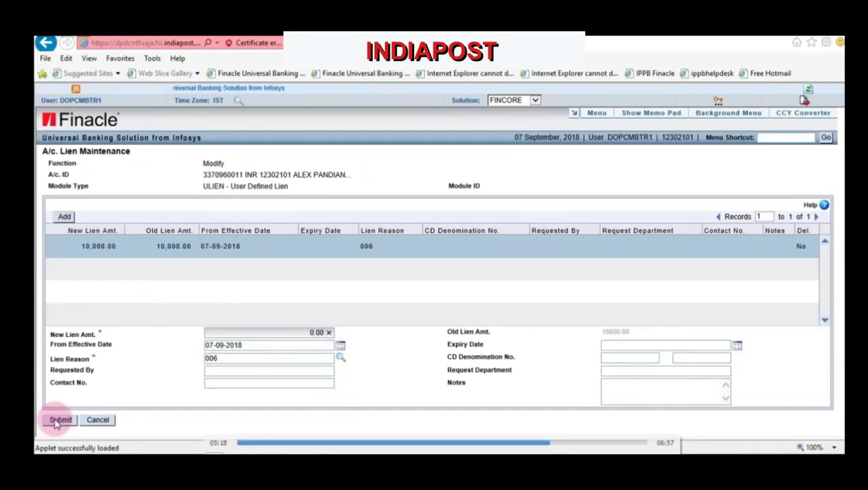
pyautogui.press('Tab')
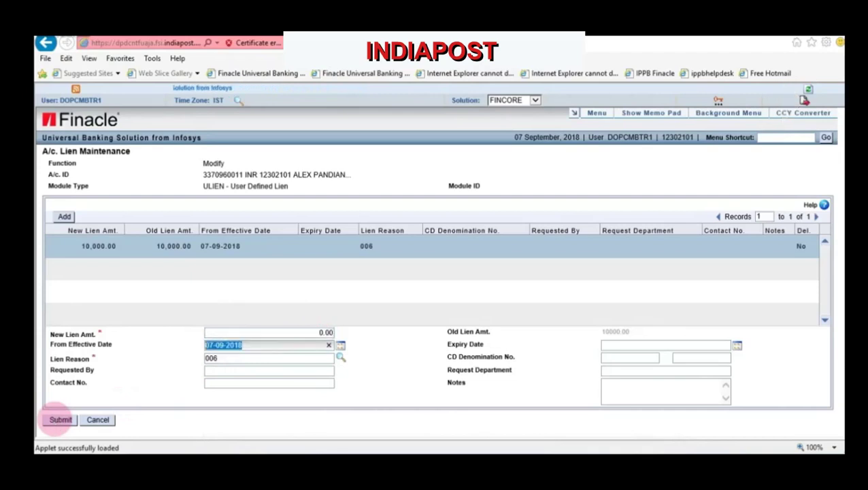
pyautogui.click(60, 419)
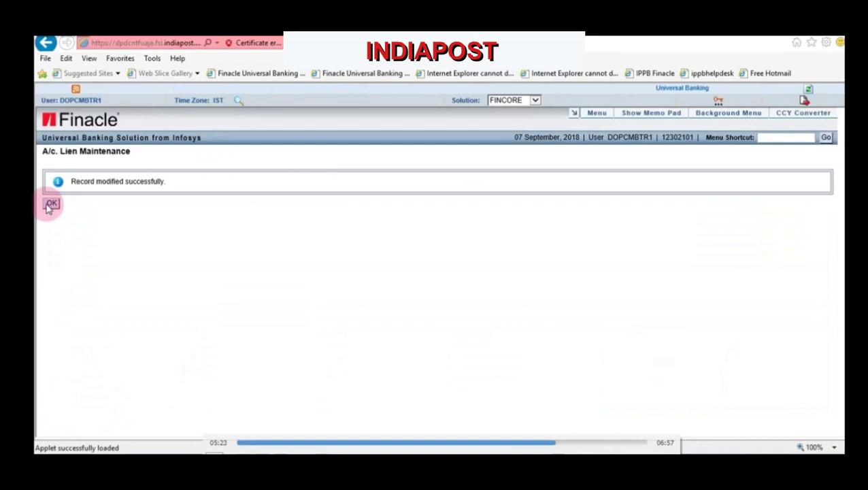
# - Acknowledge the 'Record modified successfully' message and log out of the session
pyautogui.click(51, 203)
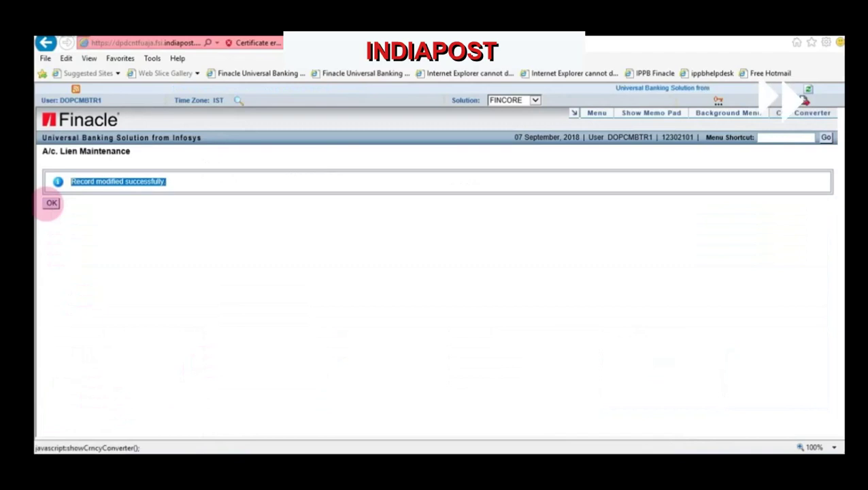
pyautogui.click(804, 100)
pyautogui.press('Return')
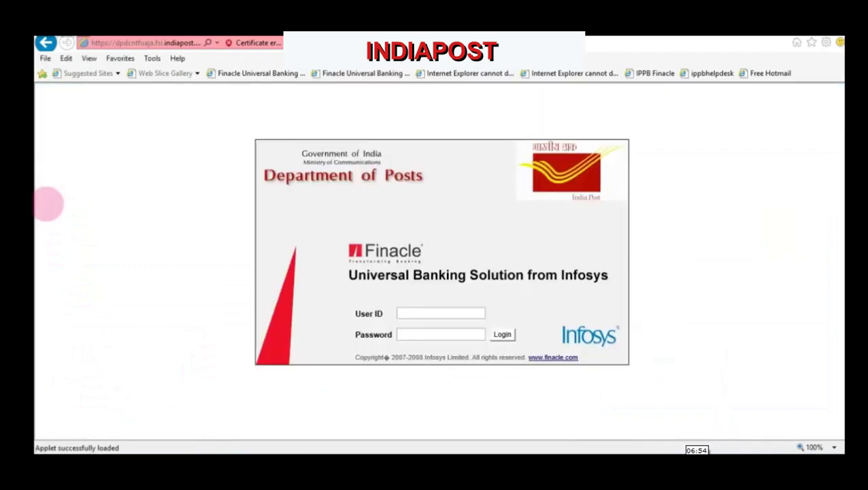
# - Log back in with the verifying user's ID and password
pyautogui.write('DOPCMBTR2')
pyautogui.press('Tab')
pyautogui.write('*******')
pyautogui.press('Return')
pyautogui.press('Return')
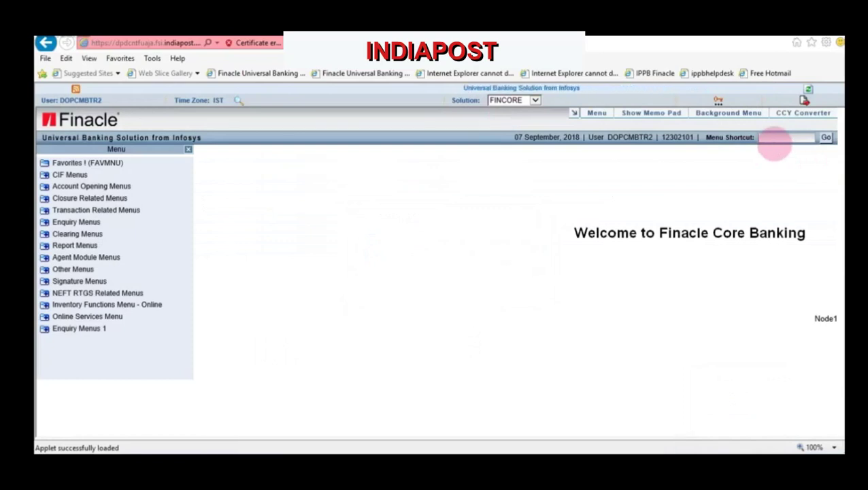
# - Open HALM in V - Verify mode for the account and load its pending lien change
pyautogui.click(776, 138)
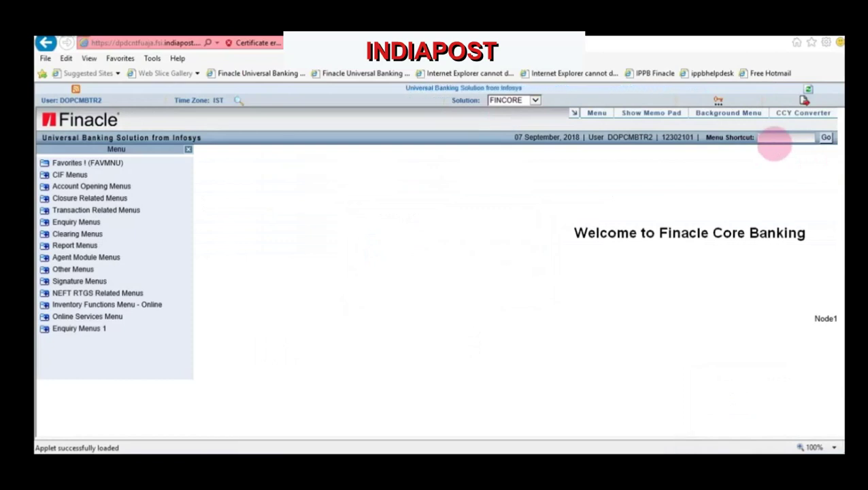
pyautogui.write('HALM')
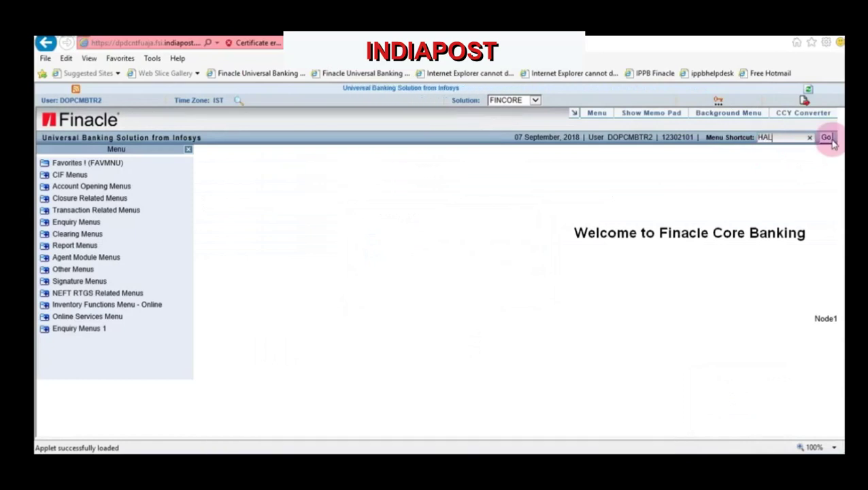
pyautogui.click(827, 138)
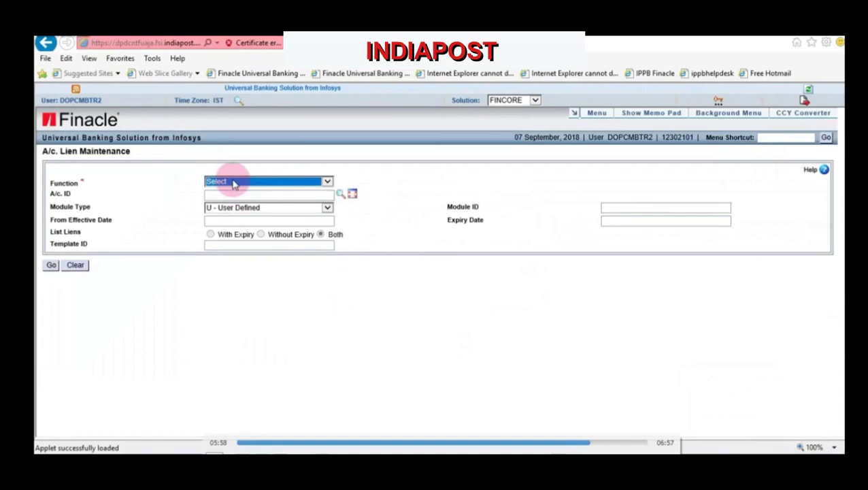
pyautogui.click(234, 181)
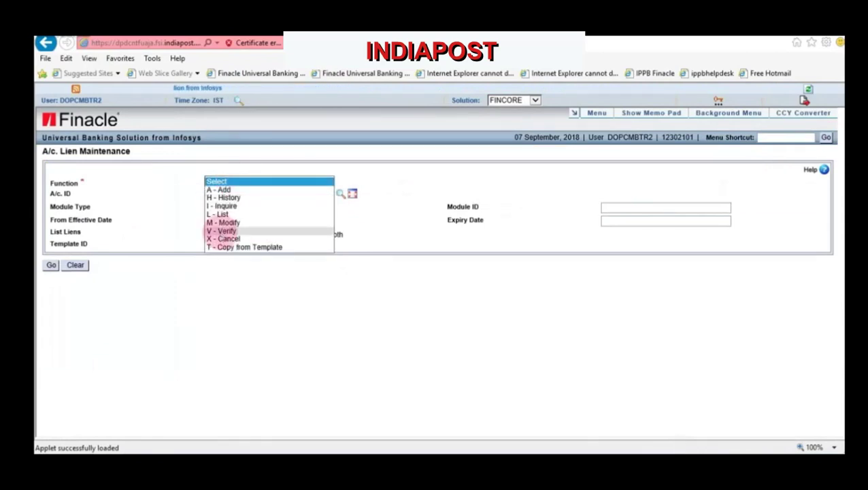
pyautogui.click(221, 230)
pyautogui.click(247, 194)
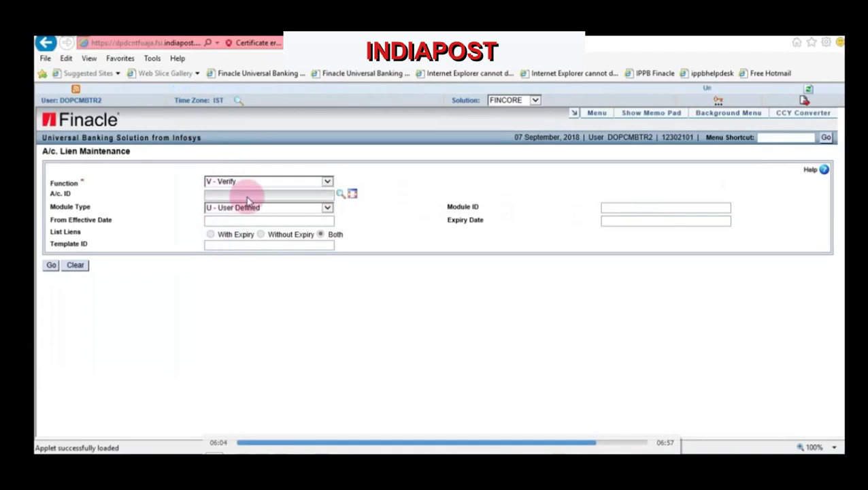
pyautogui.hotkey('ctrl', 'v')
pyautogui.click(52, 265)
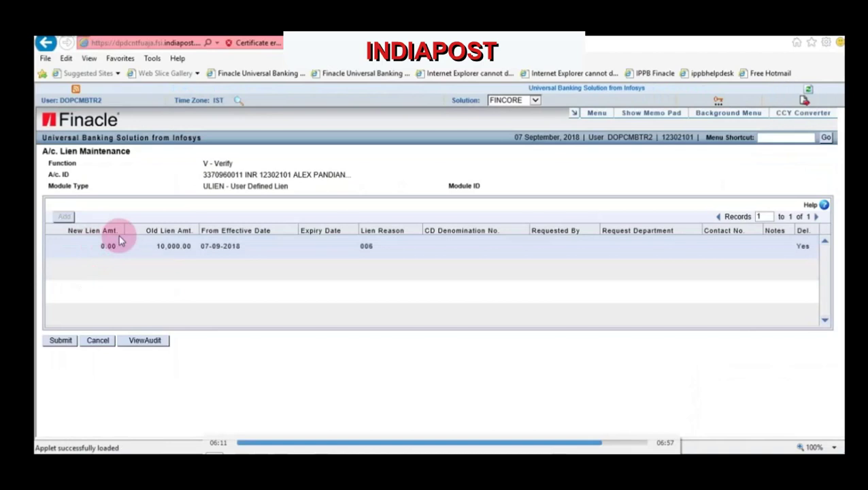
# - Check the 0.00 new and 10,000.00 old lien amounts and submit the verification
pyautogui.click(109, 246)
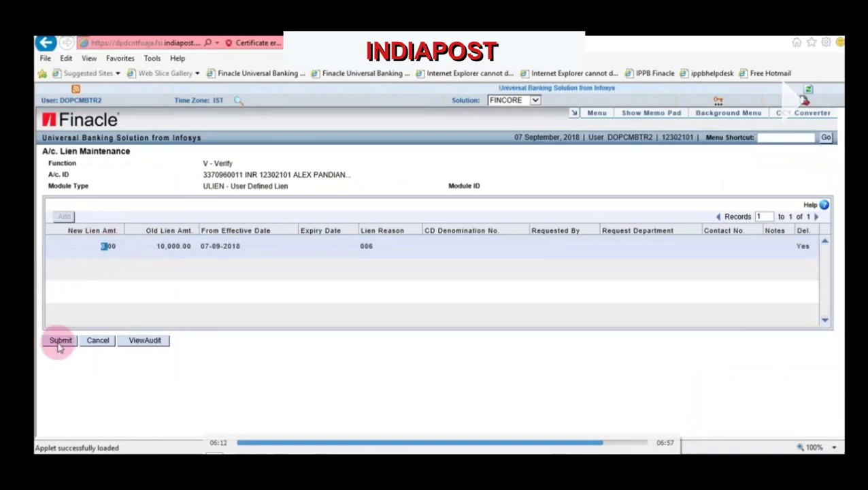
pyautogui.press('Tab')
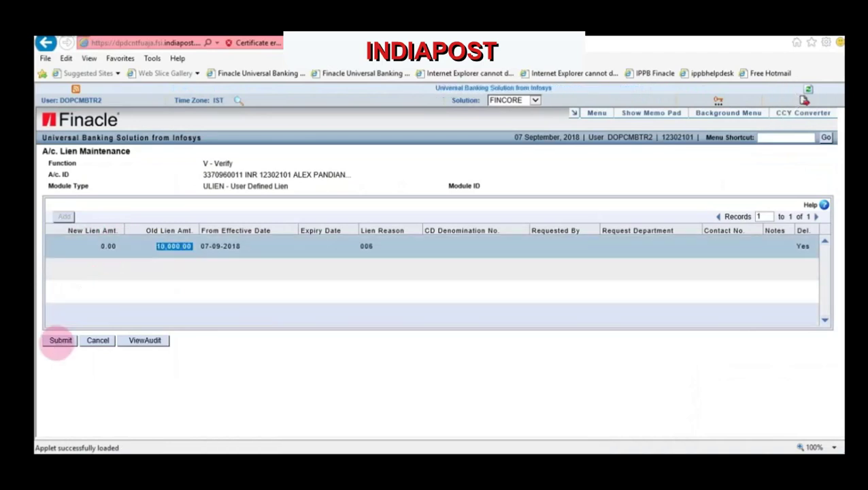
pyautogui.click(60, 340)
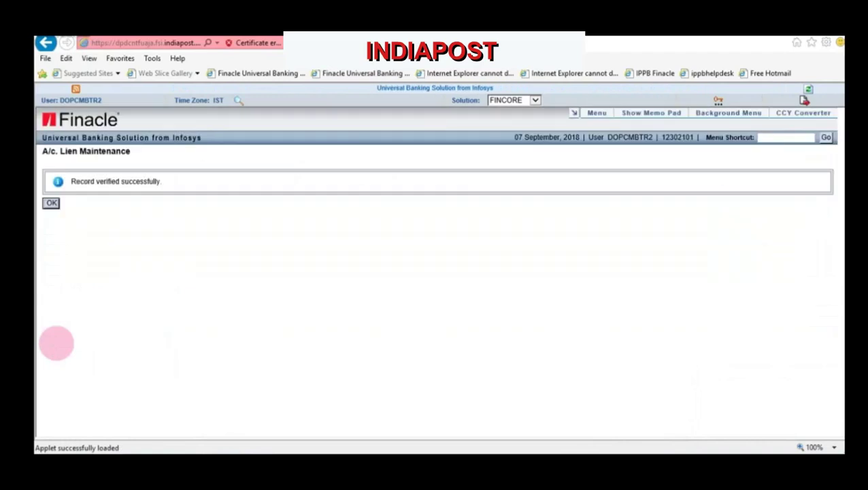
# - Read the 'Record verified successfully' message and enter HACLI as the next shortcut
pyautogui.tripleClick(117, 182)
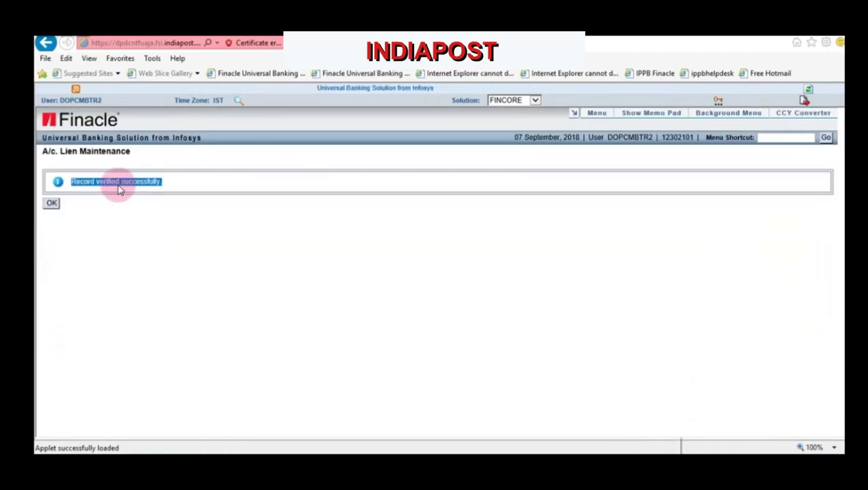
pyautogui.click(118, 189)
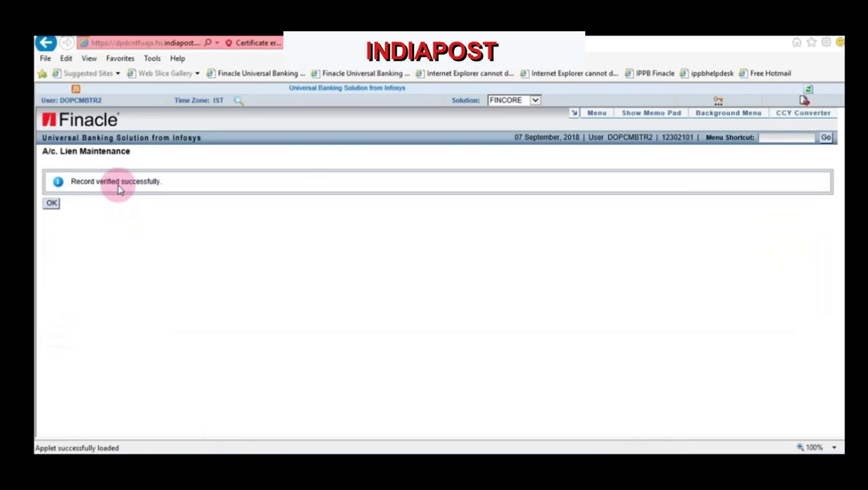
pyautogui.write('HACLI')
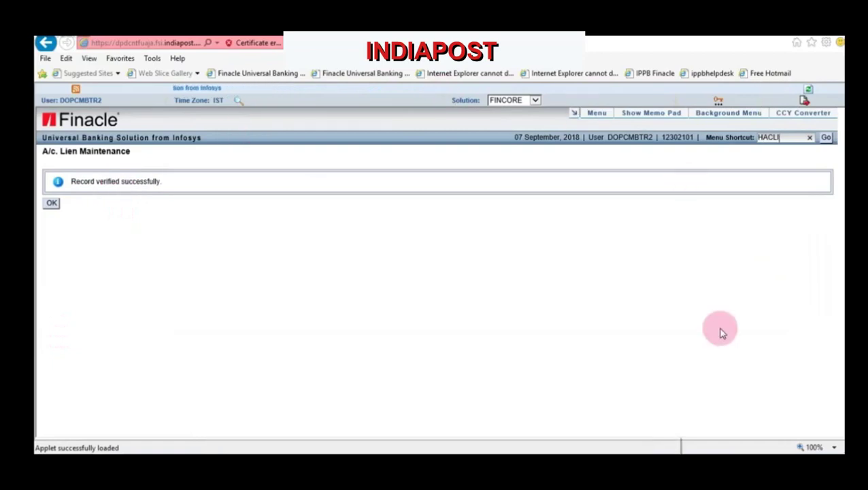
# - Run the HACLI inquiry on the account, showing 79,000.00 Cr available matching the balance
pyautogui.press('super')
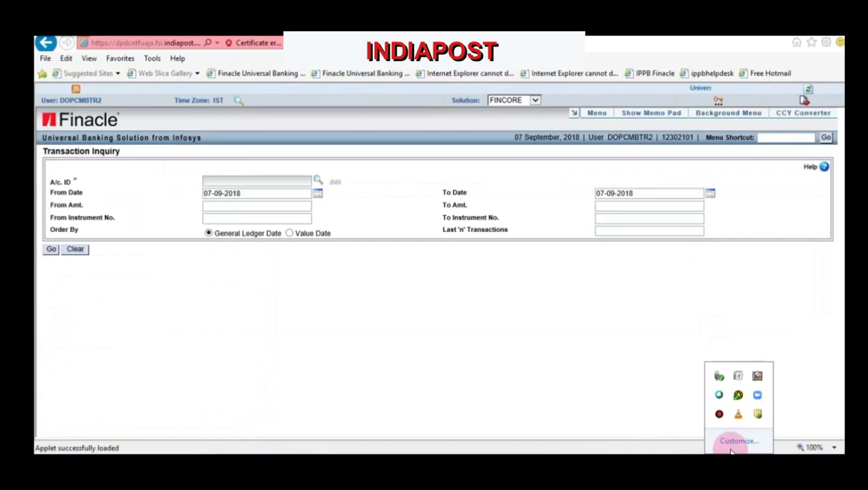
pyautogui.click(616, 364)
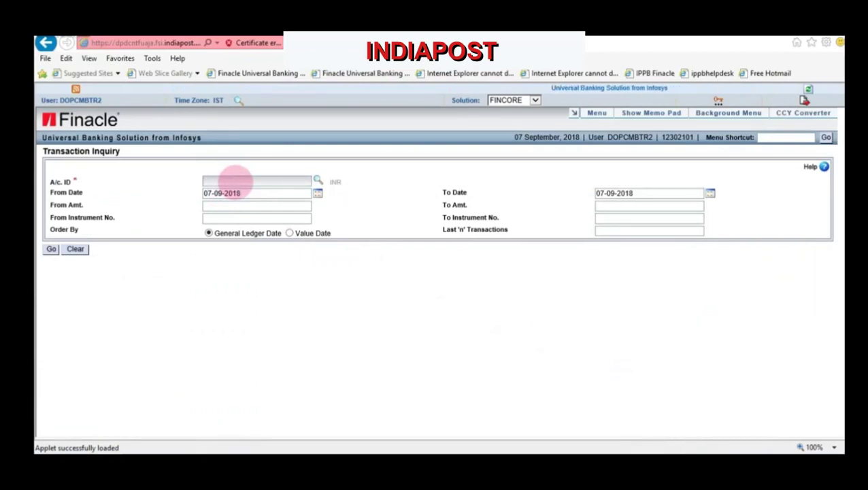
pyautogui.hotkey('ctrl', 'v')
pyautogui.click(52, 249)
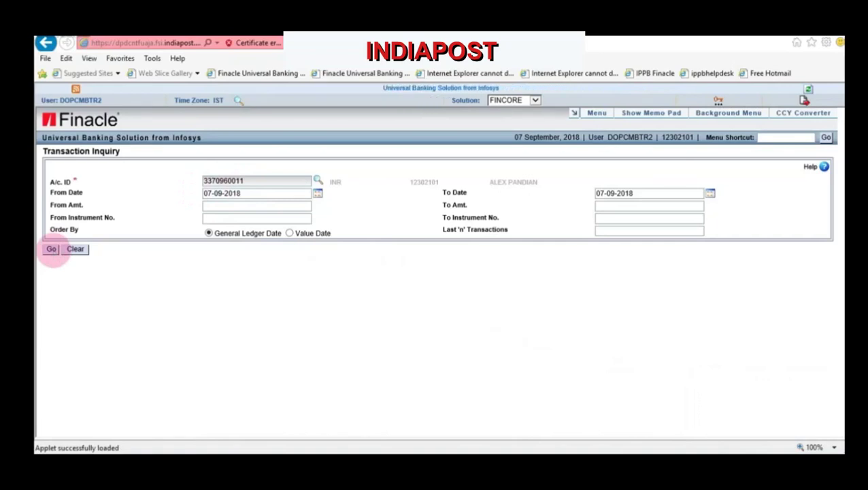
pyautogui.click(51, 249)
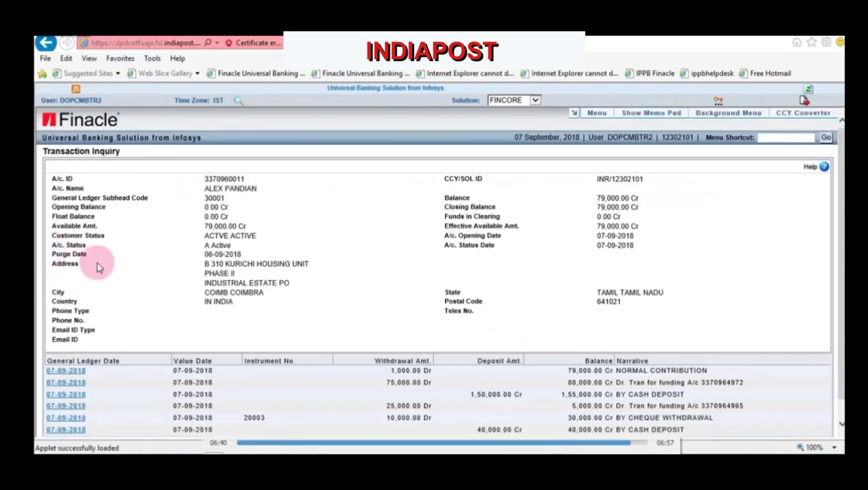